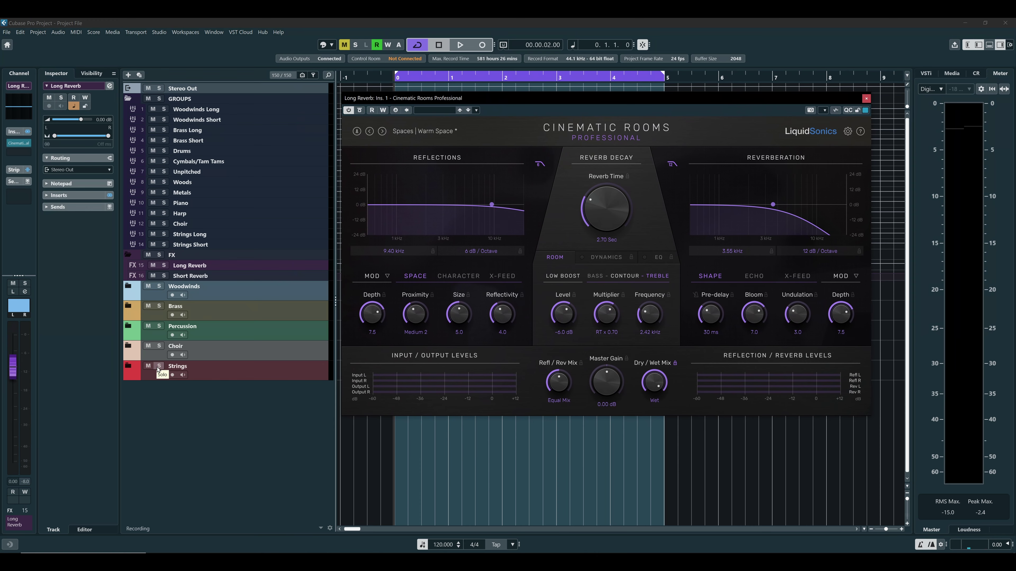
- Solo the Strings folder and play it back, and also solo the Long Reverb channel
click(158, 367)
key(space)
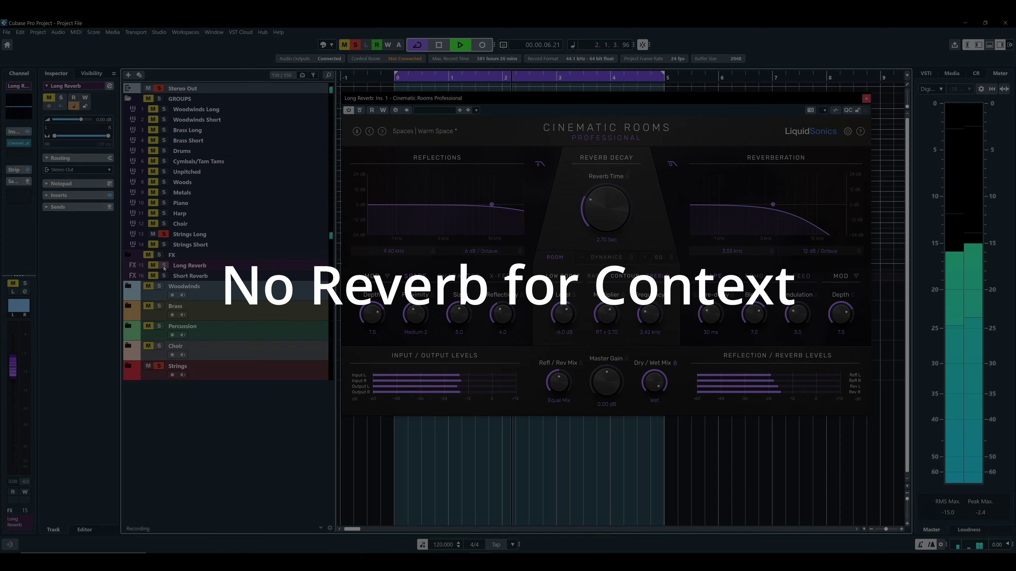
click(164, 266)
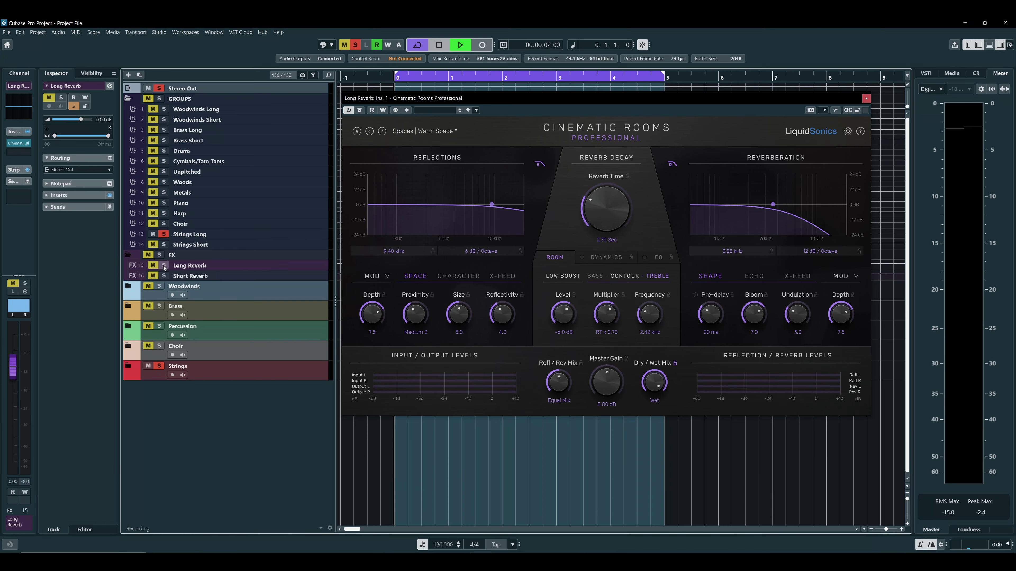
- Try a 500 ms pre-delay on the soloed Short Reverb and audition the percussion through it
click(164, 275)
drag(728, 331, 729, 231)
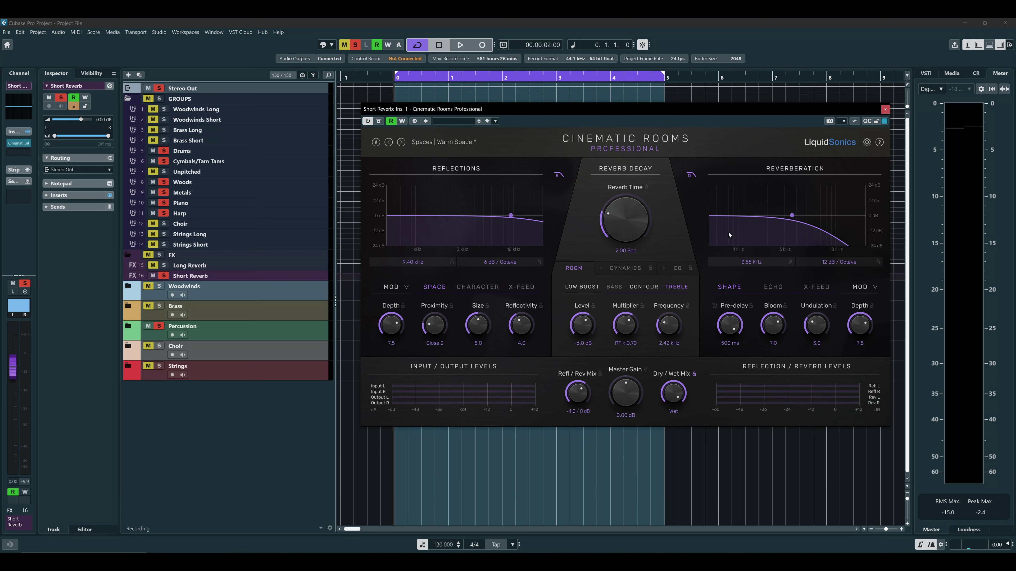
key(space)
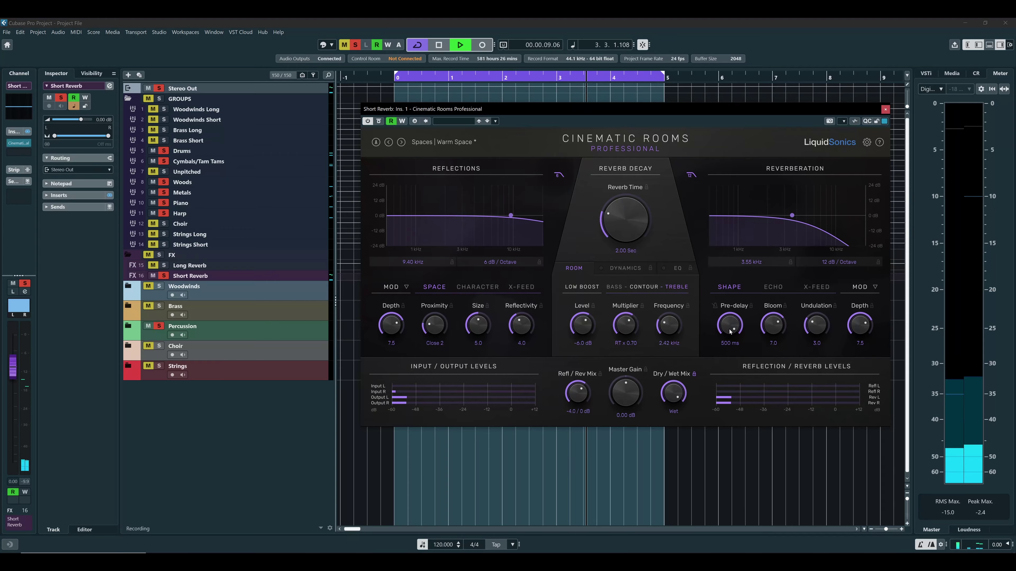
key(space)
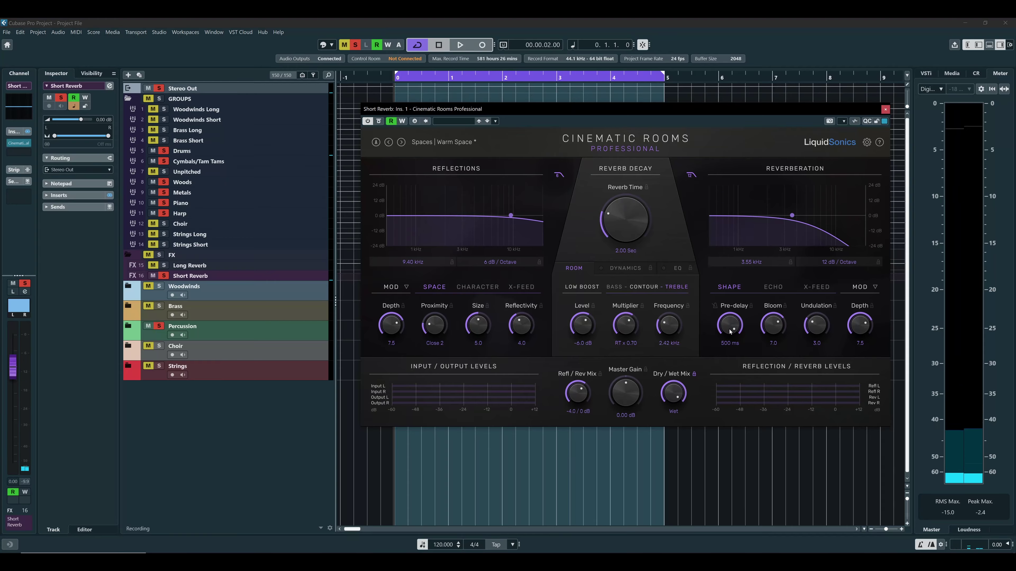
- Set the Short Reverb's pre-delay to 20 ms and finish the playback check
click(731, 345)
text(20)
key(Return)
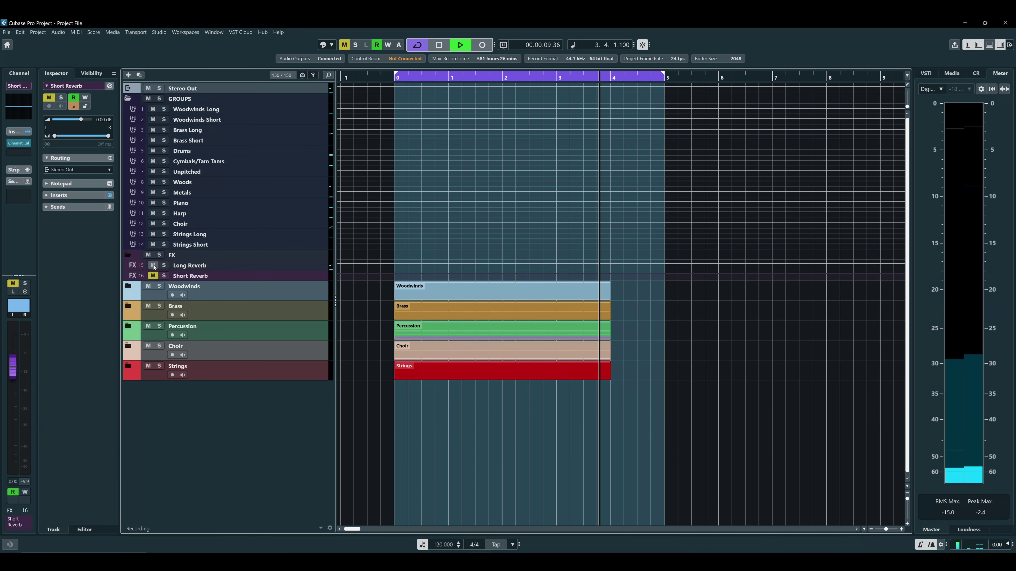
key(space)
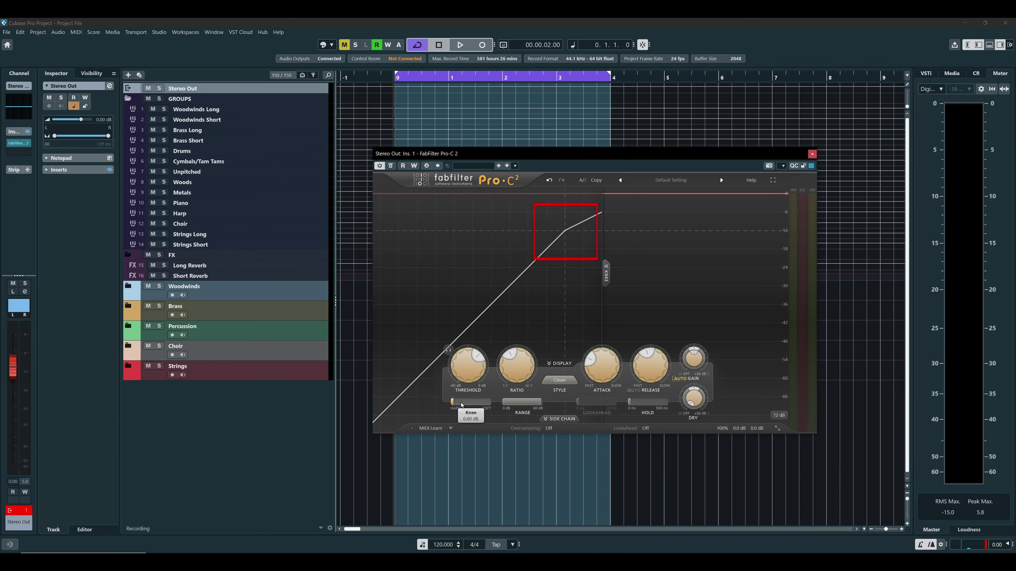
- Try out the knee control of the Pro-C 2 compressor on the Stereo Out
mouse_move(461, 403)
mouse_down()
mouse_move(584, 405)
mouse_move(460, 411)
mouse_up()
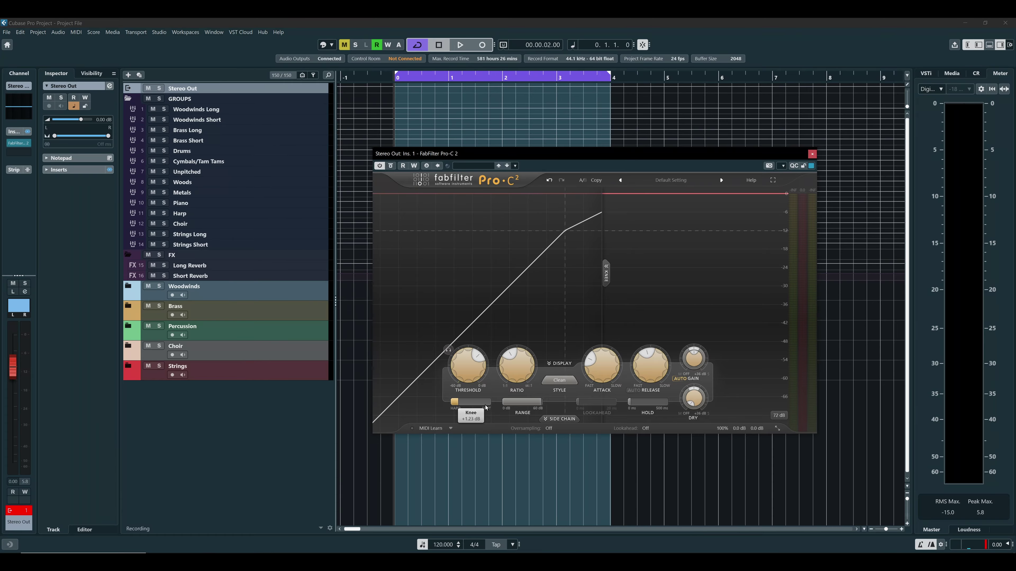
drag(717, 157, 749, 152)
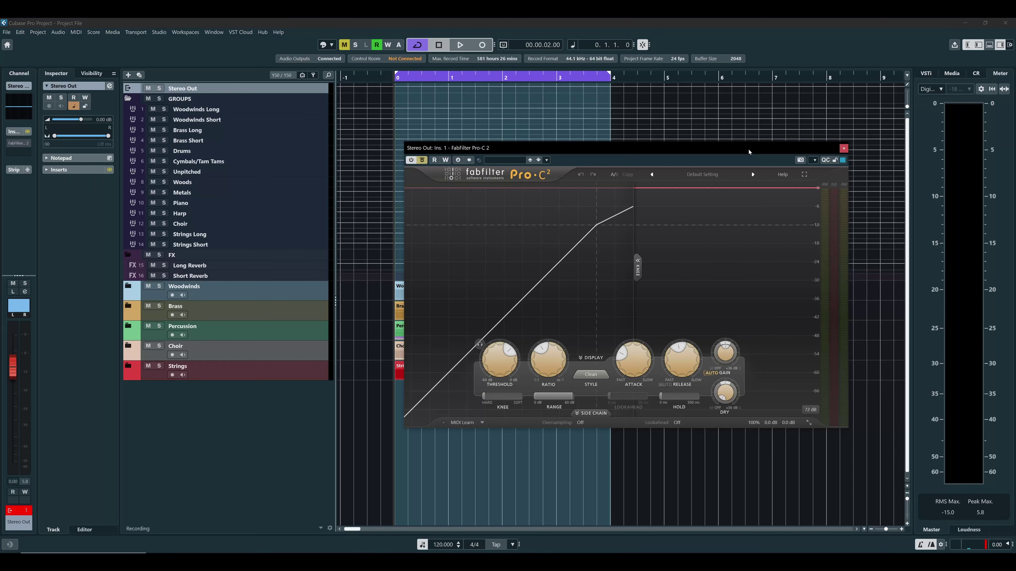
drag(749, 152, 717, 158)
- During playback, lower the Stereo Out compressor's threshold to -60 dB and raise it back to about -12.6 dB
key(space)
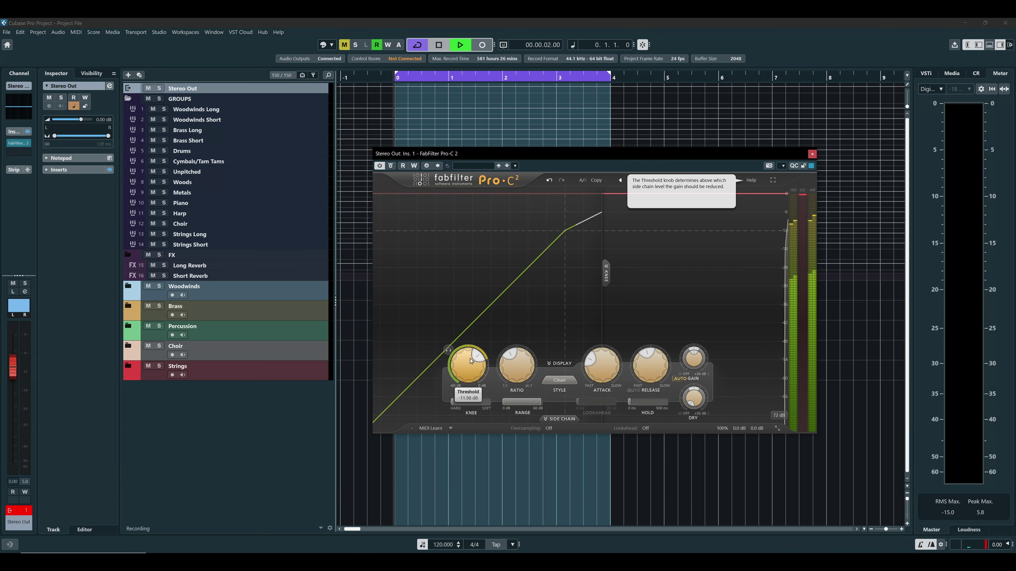
drag(469, 365, 476, 441)
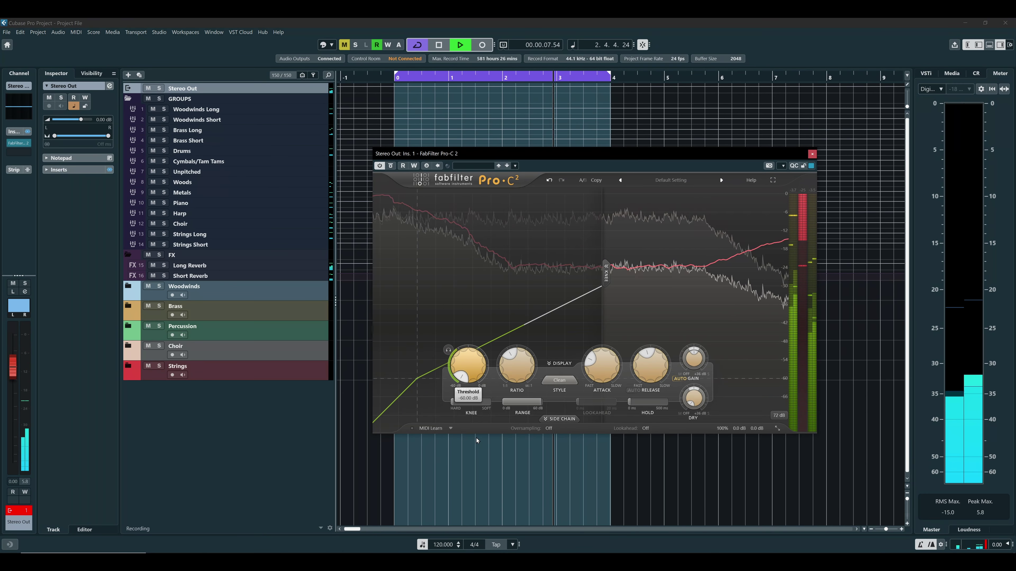
drag(476, 441, 471, 354)
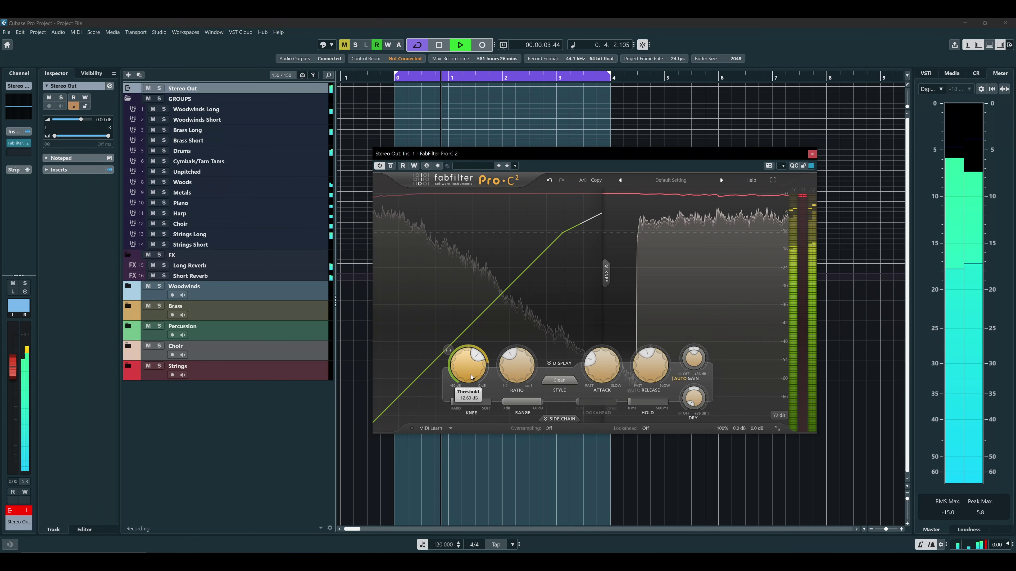
drag(470, 376, 471, 378)
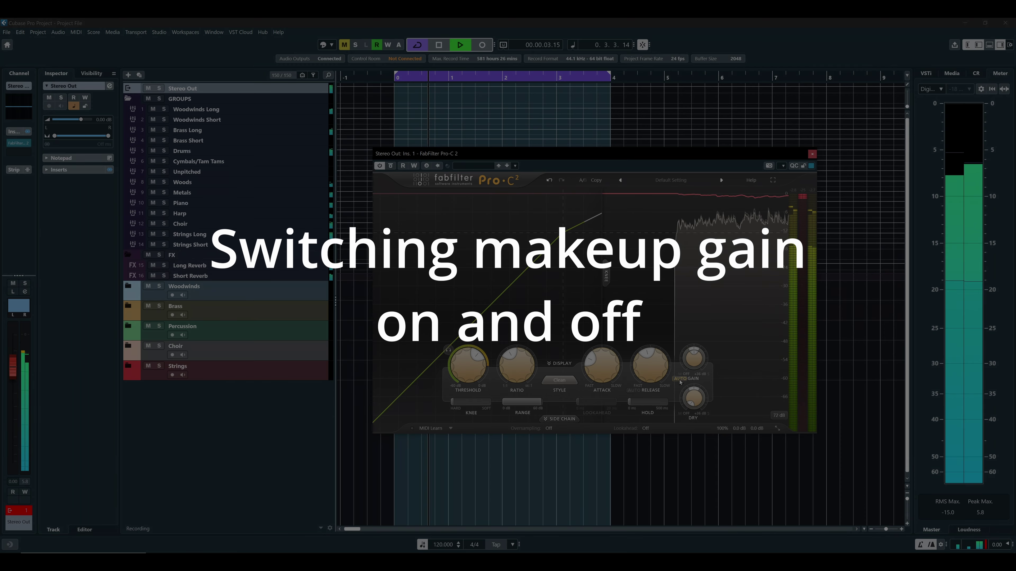
- Compare the mix during playback with the Pro-C 2 auto gain switched off and on
click(680, 379)
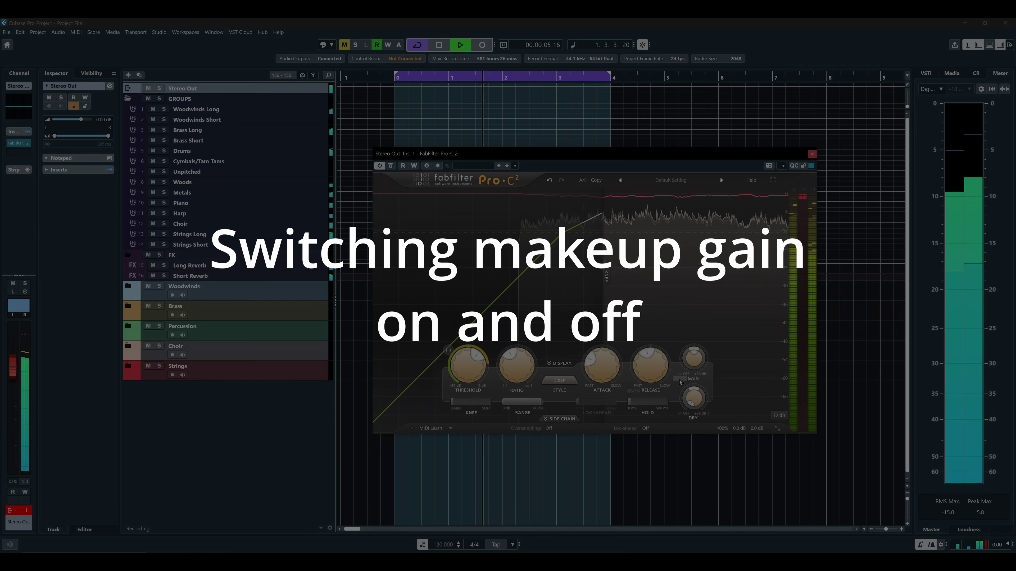
click(680, 379)
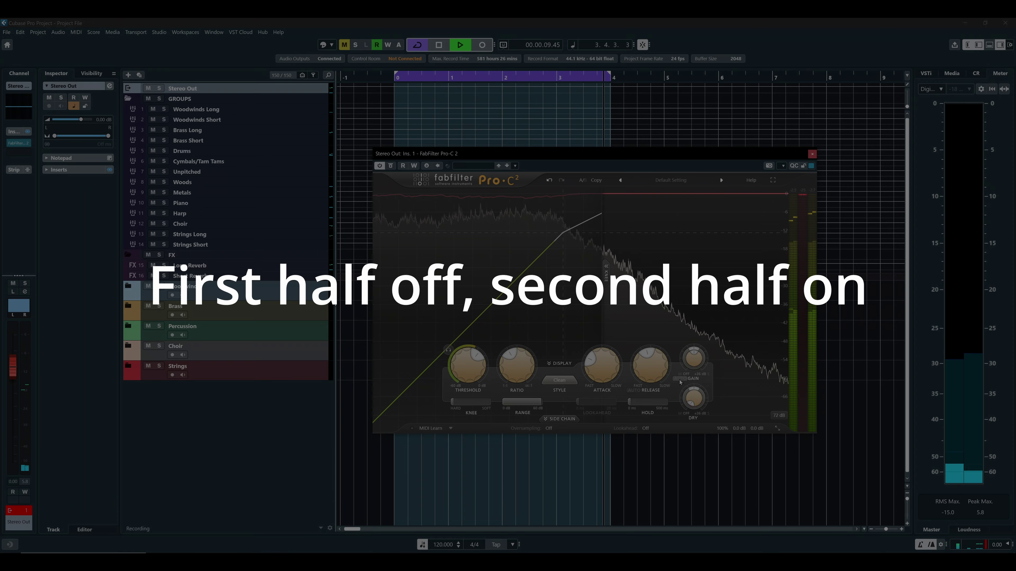
click(679, 379)
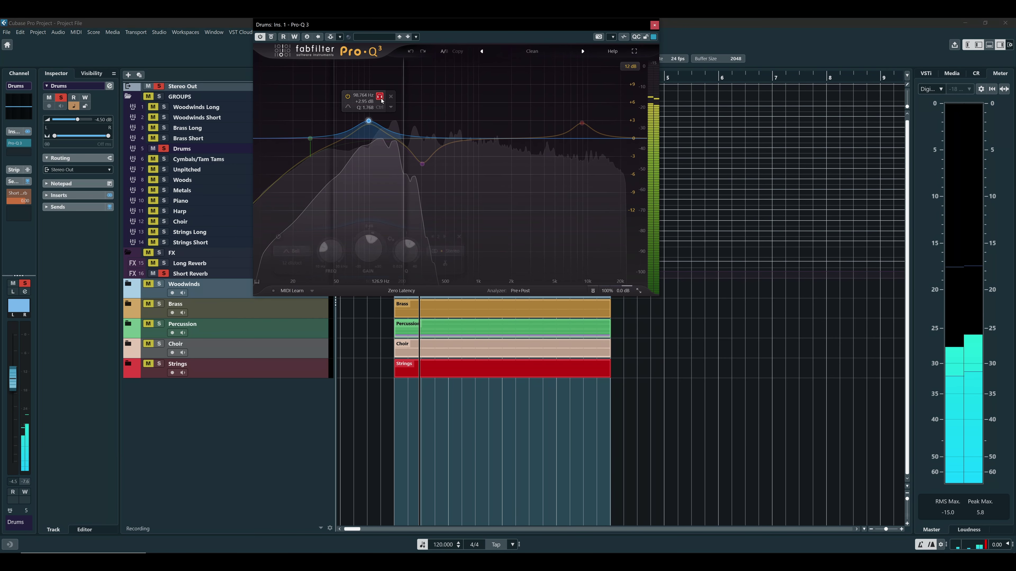
- Audition the low boost band at about 99 Hz in isolation in the Drums equalizer
click(386, 98)
drag(386, 100, 407, 97)
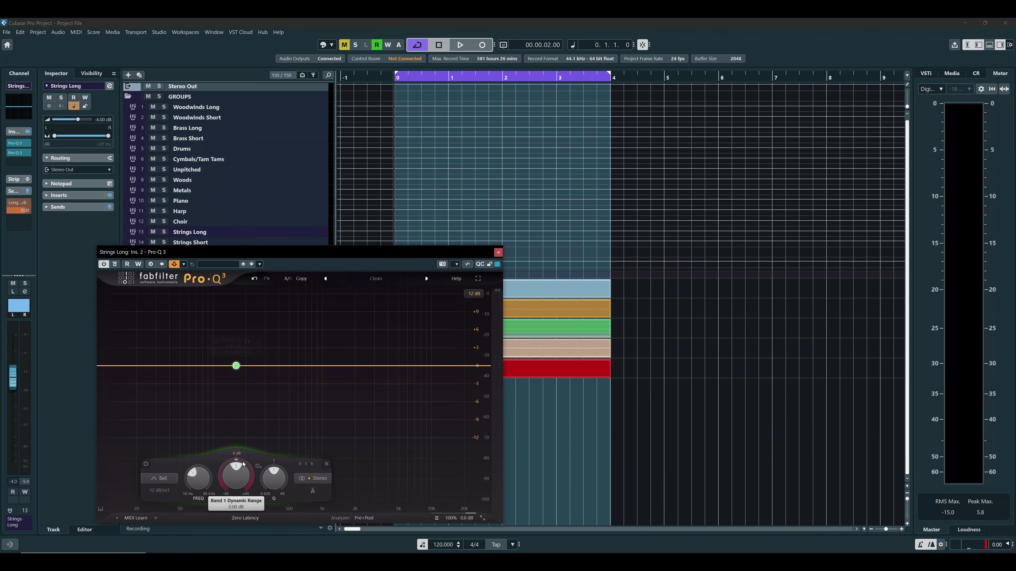
- Give the Strings Long EQ band a dynamic range of -3 dB and narrow it with a higher Q
double_click(244, 465)
text(-3)
key(Return)
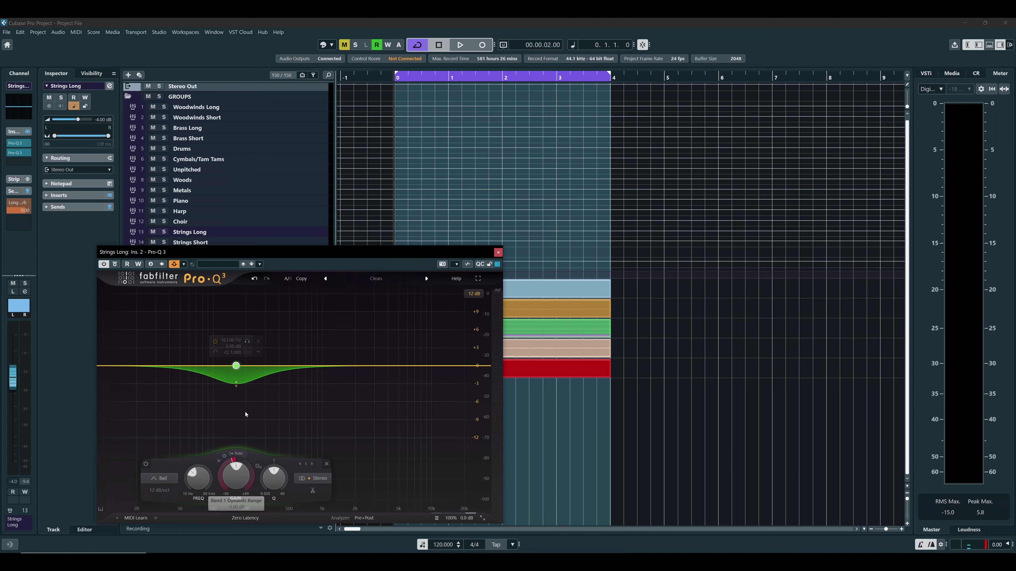
scroll(237, 369, up, 5)
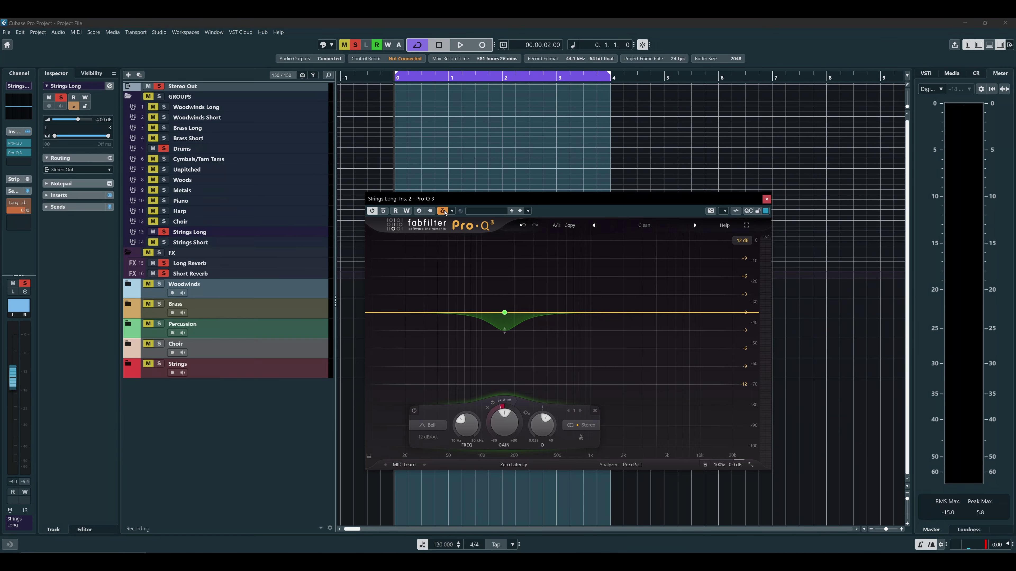
- Add Drums as the side-chain source of the Strings Long Pro-Q 3 and switch that send's pre/post-fader mode
click(454, 210)
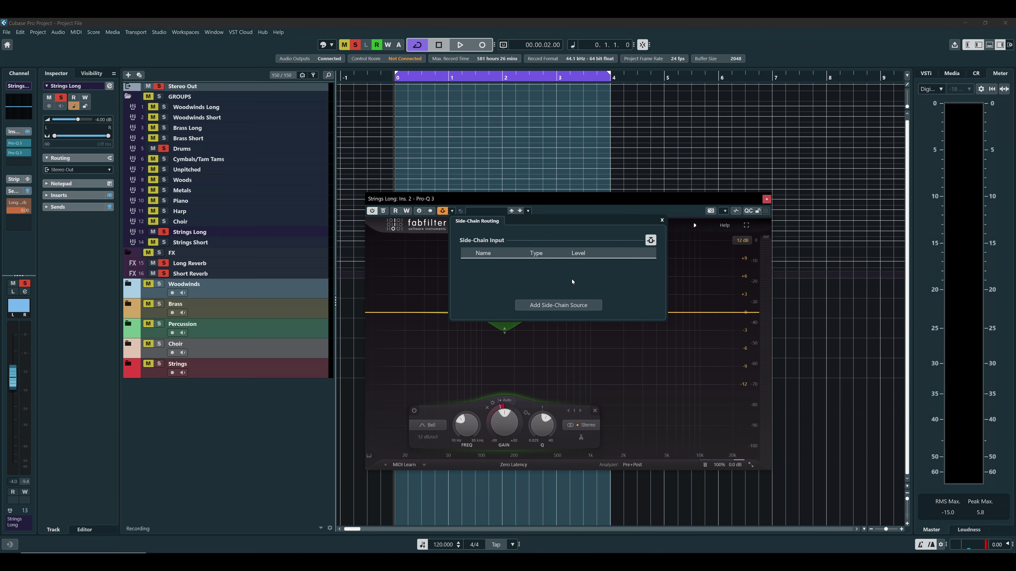
click(573, 306)
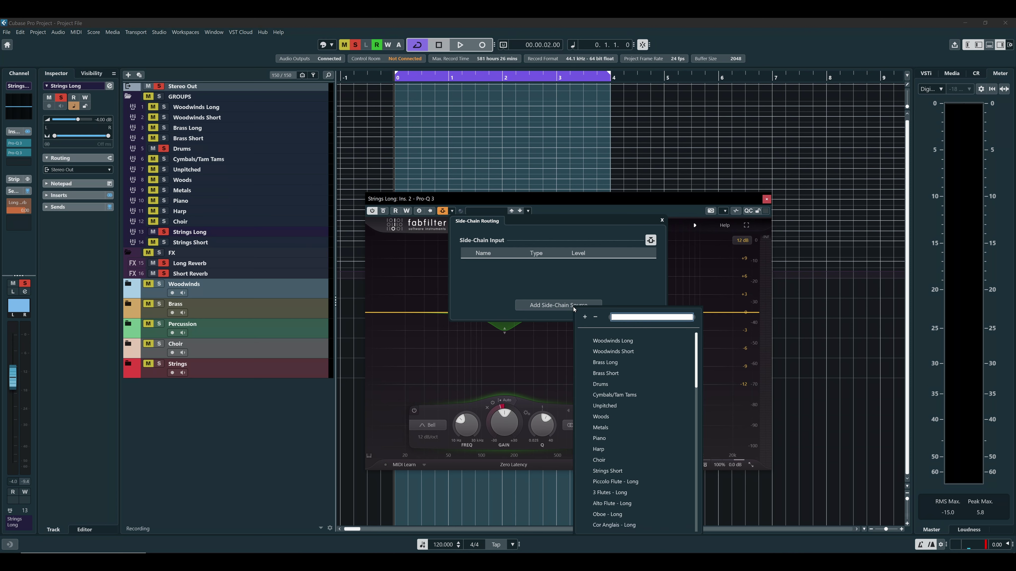
click(601, 385)
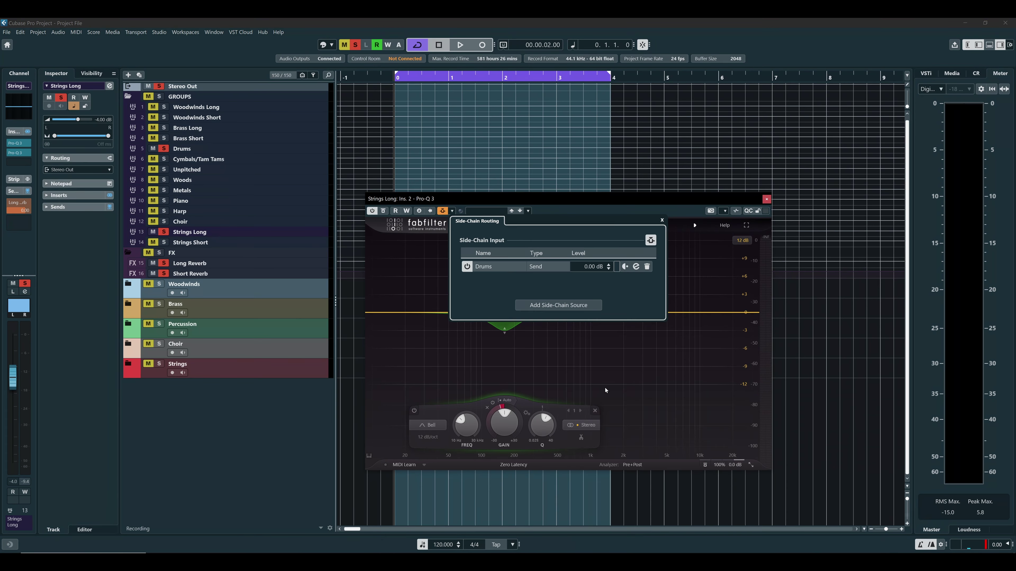
click(623, 269)
click(651, 238)
- Play the soloed strings and drums while comparing the second Strings Long Pro-Q 3 switched on and off
key(space)
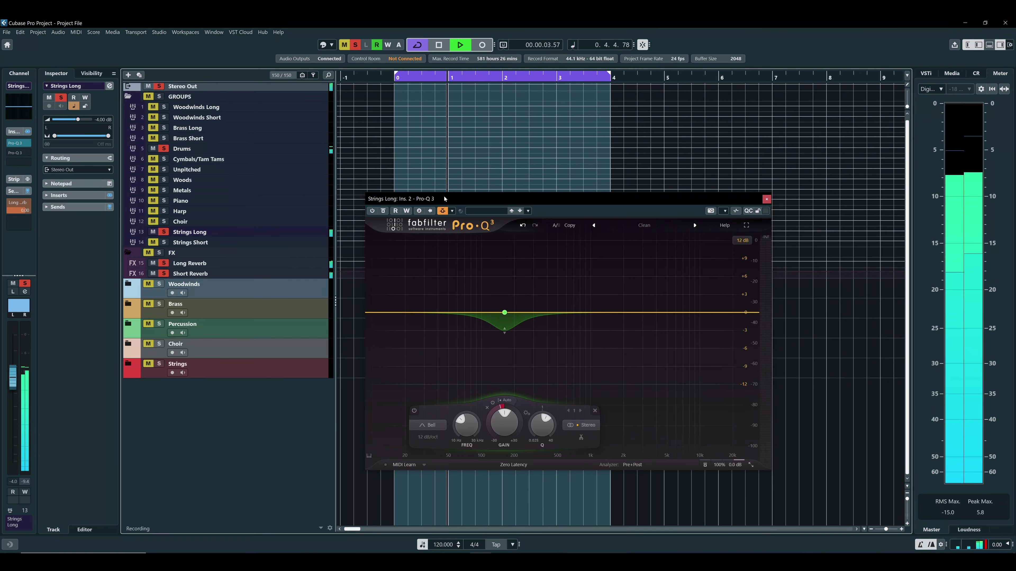
click(372, 211)
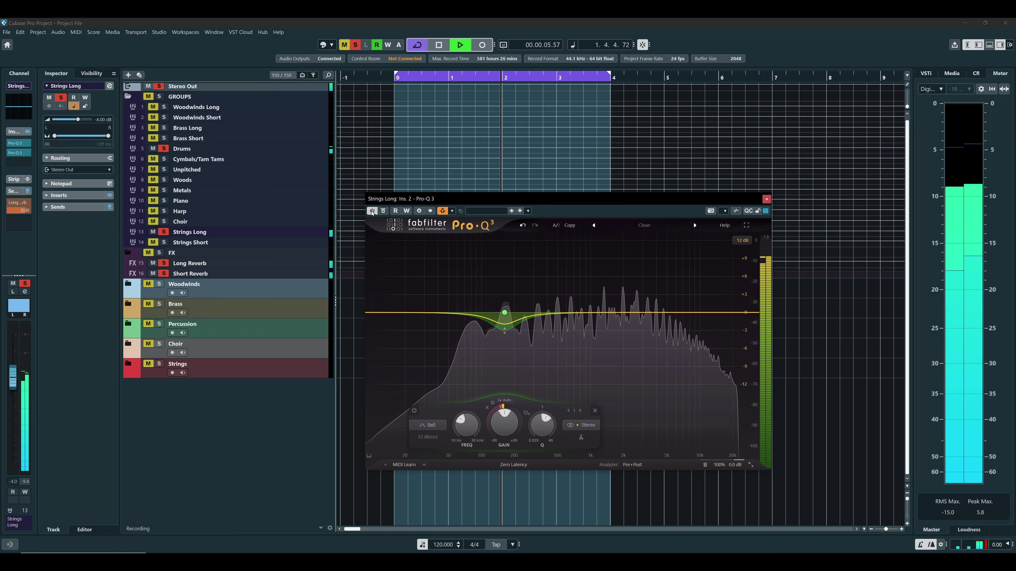
click(372, 211)
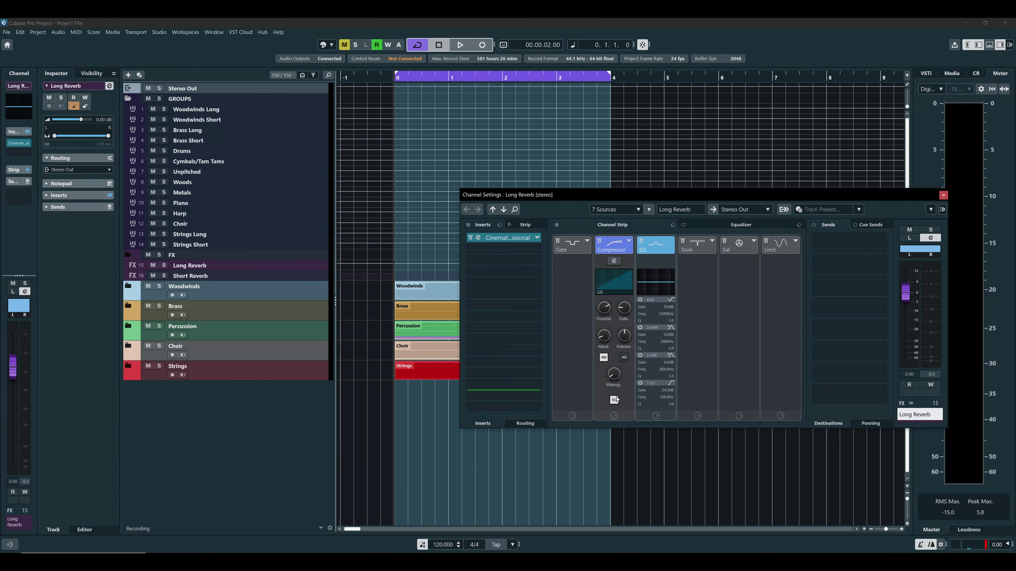
alt+click(614, 400)
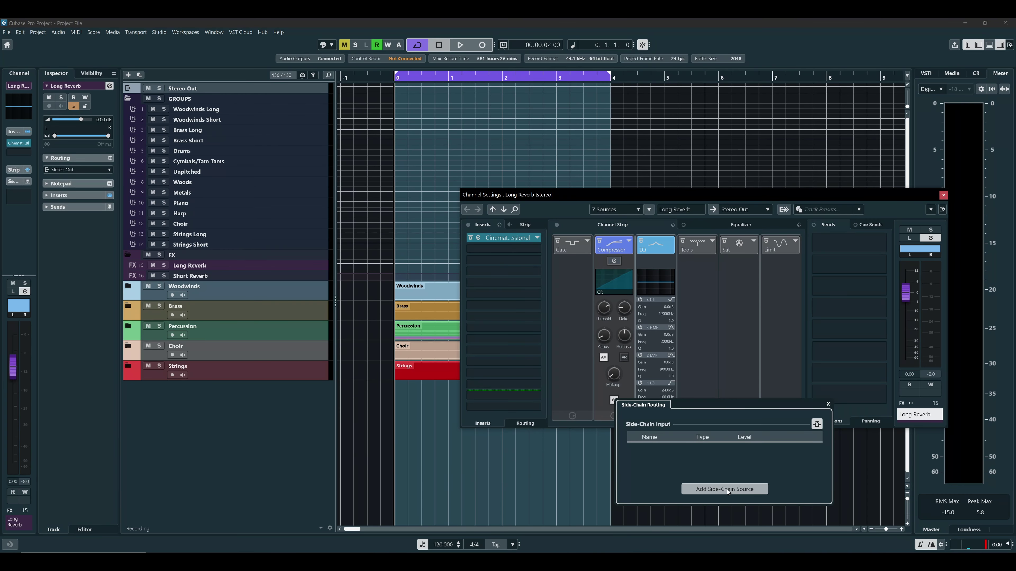
click(724, 489)
click(766, 205)
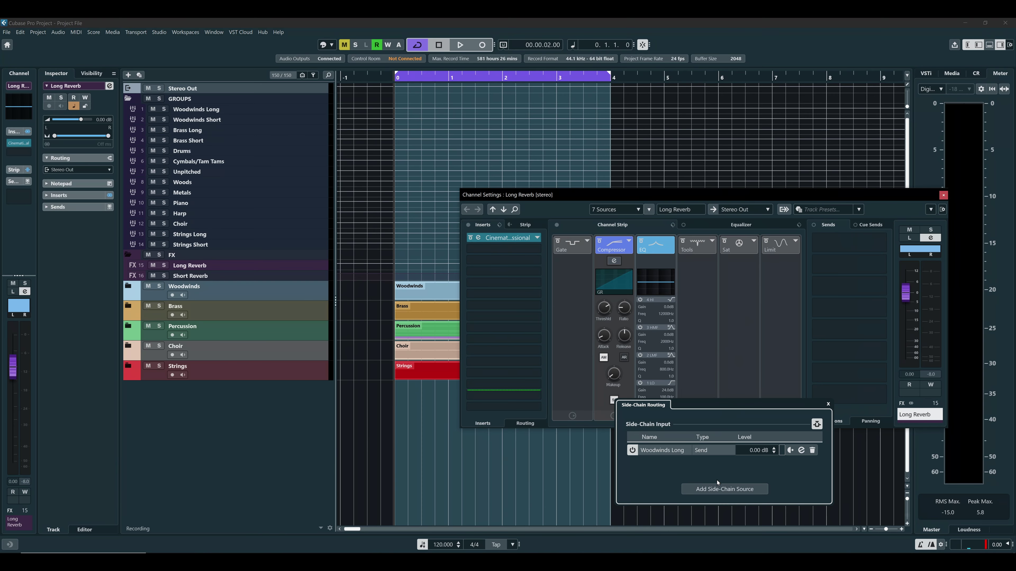
click(724, 489)
click(758, 227)
click(724, 489)
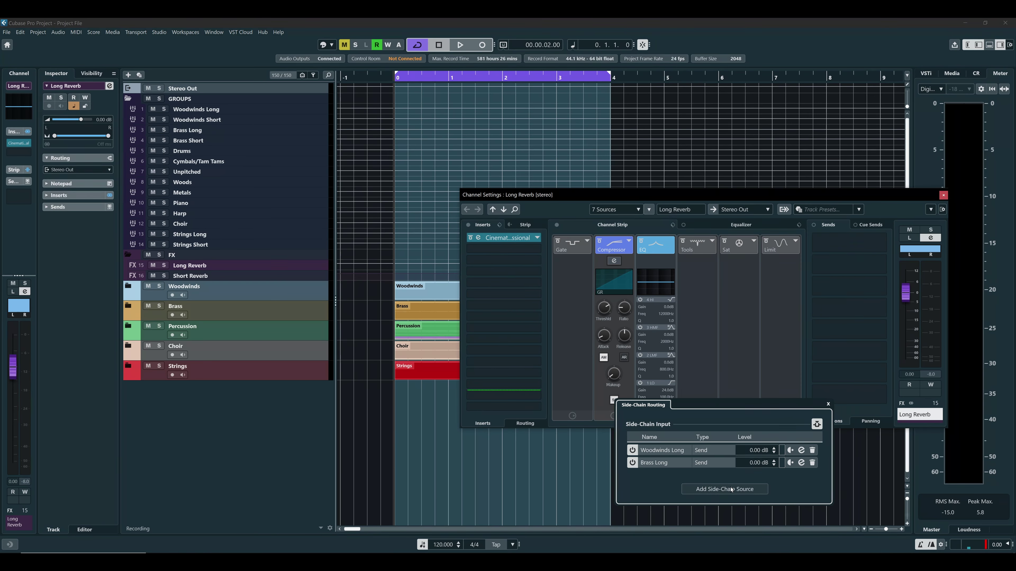
click(758, 281)
- Add Strings Long, Harp and Choir to the side-chain sources of the Long Reverb's compressor
click(739, 494)
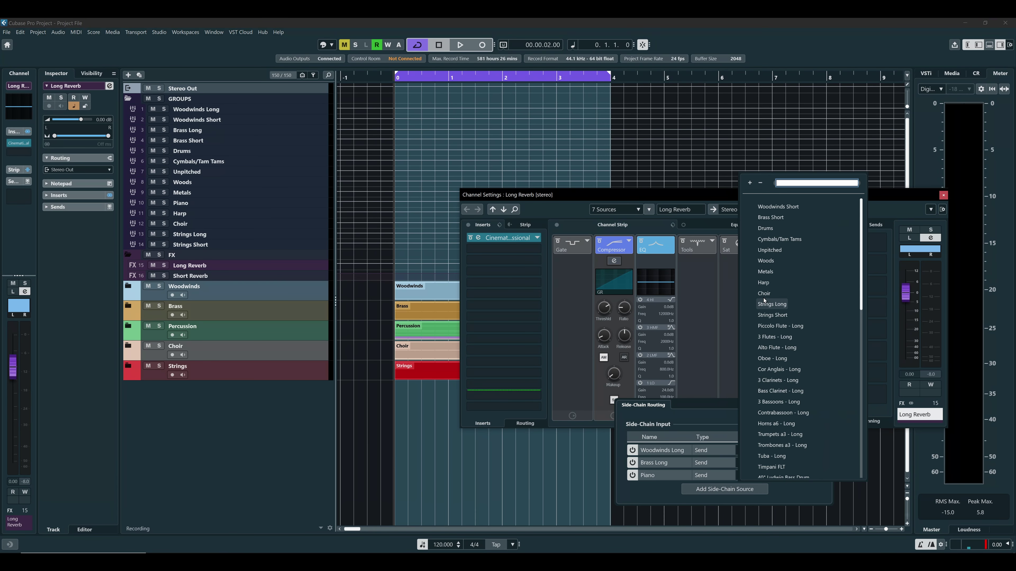
click(771, 304)
click(724, 489)
click(767, 280)
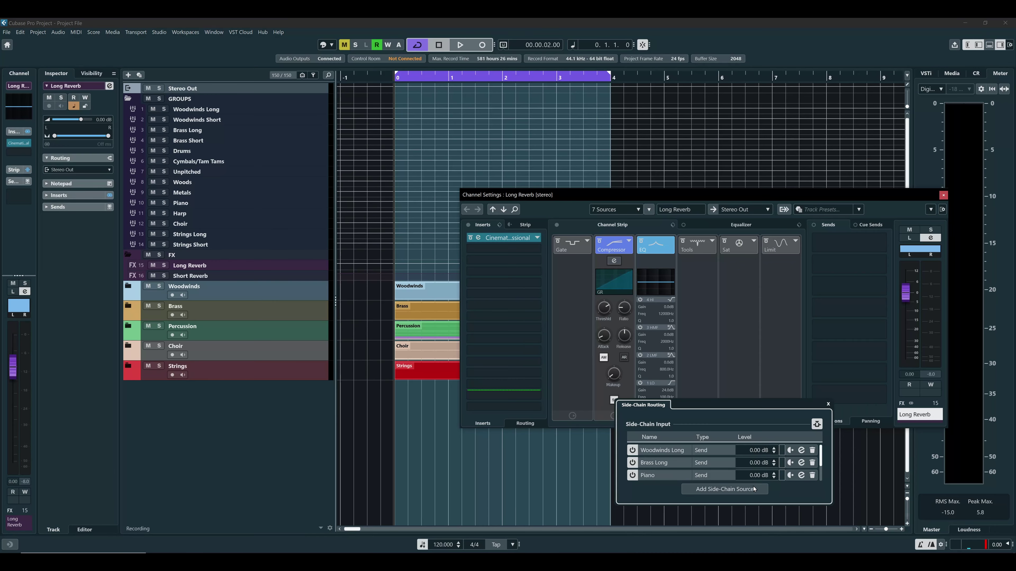
click(724, 488)
click(767, 279)
- Switch the side-chain sends of all listed sources to pre-fader
scroll(791, 464, down, 3)
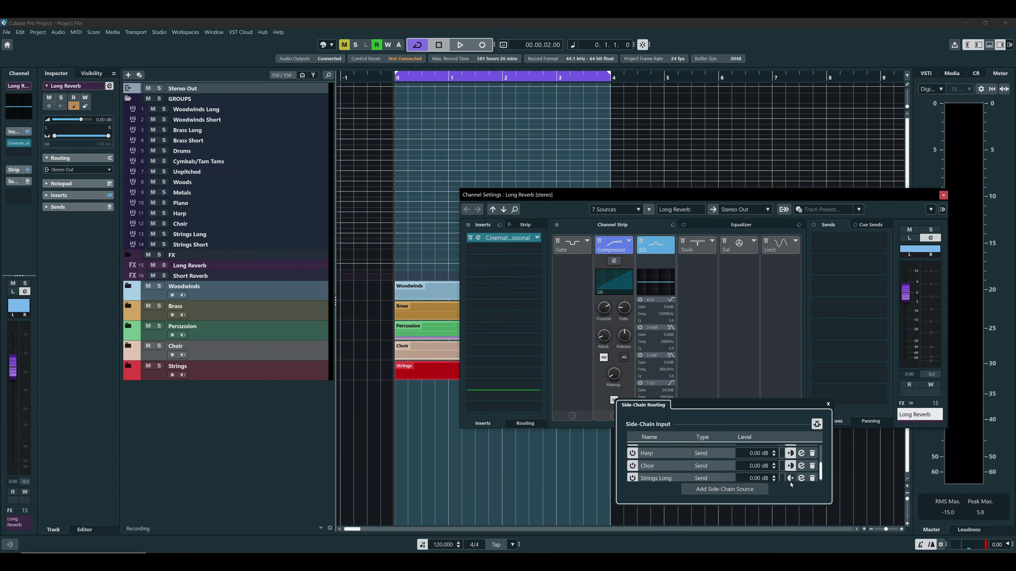
scroll(794, 480, down, 1)
scroll(792, 480, up, 4)
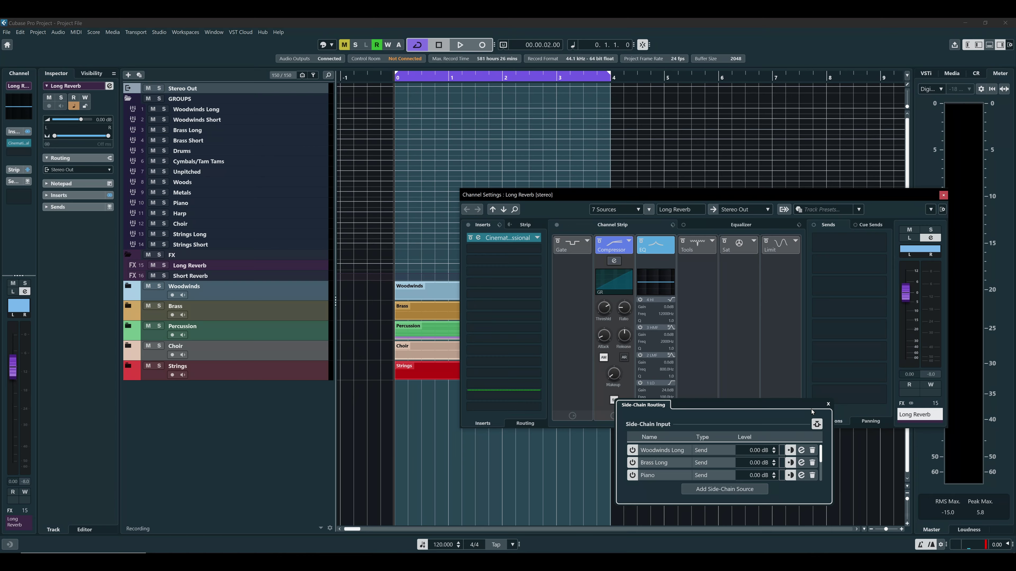
- Open the Long Reverb compressor's detailed view and lower its threshold to about -17 dB during playback
click(625, 240)
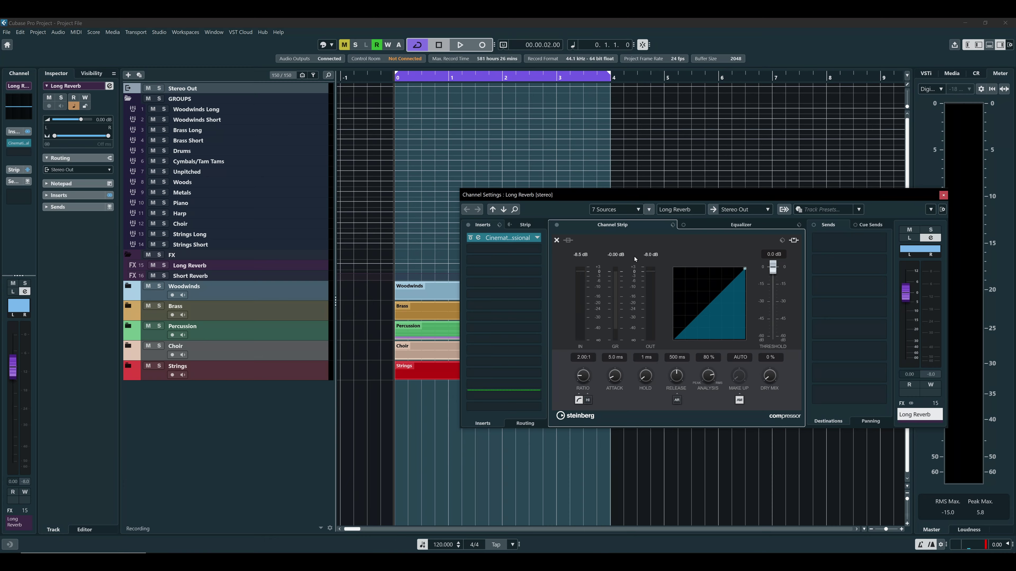
key(space)
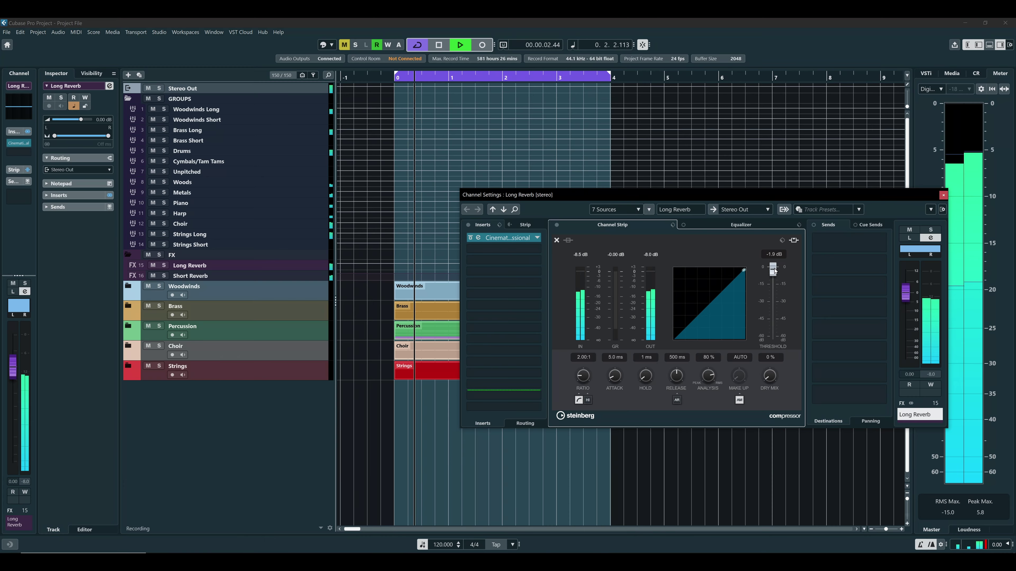
drag(770, 271, 774, 287)
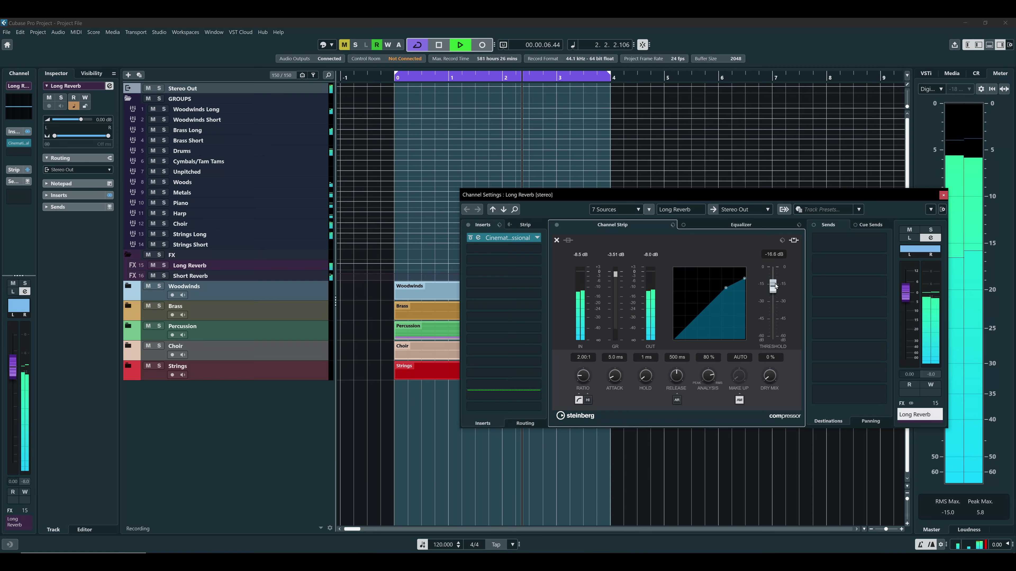
- Fine-tune the Long Reverb compressor's threshold to -16.2 dB, stop playback and return to the start of the loop
drag(774, 287, 775, 286)
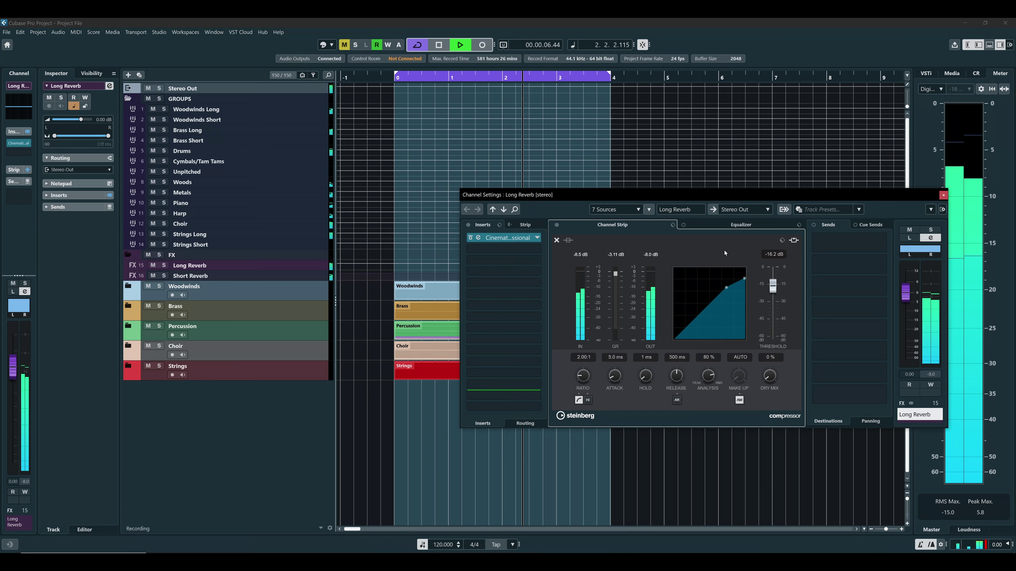
key(space)
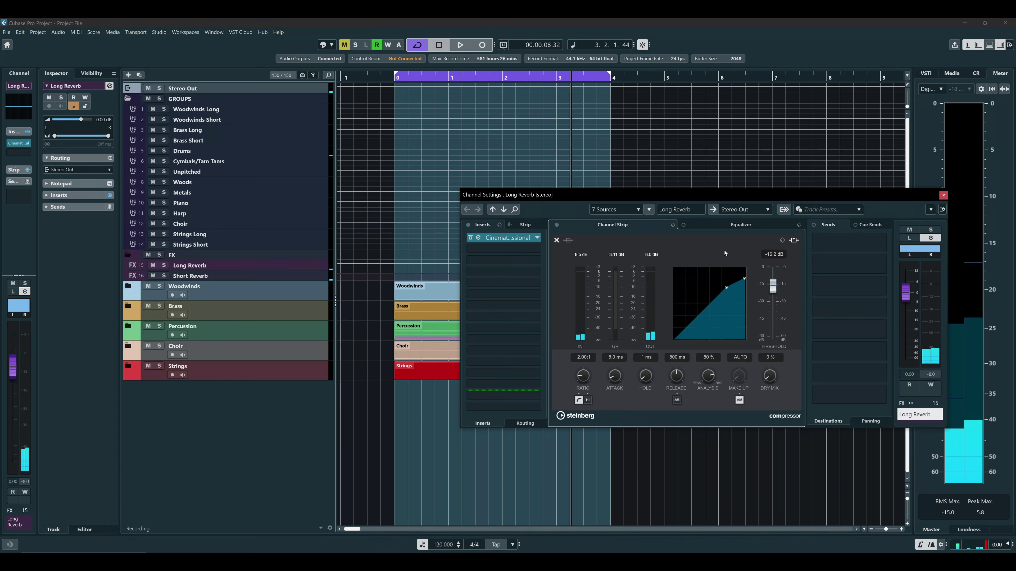
key(KP_1)
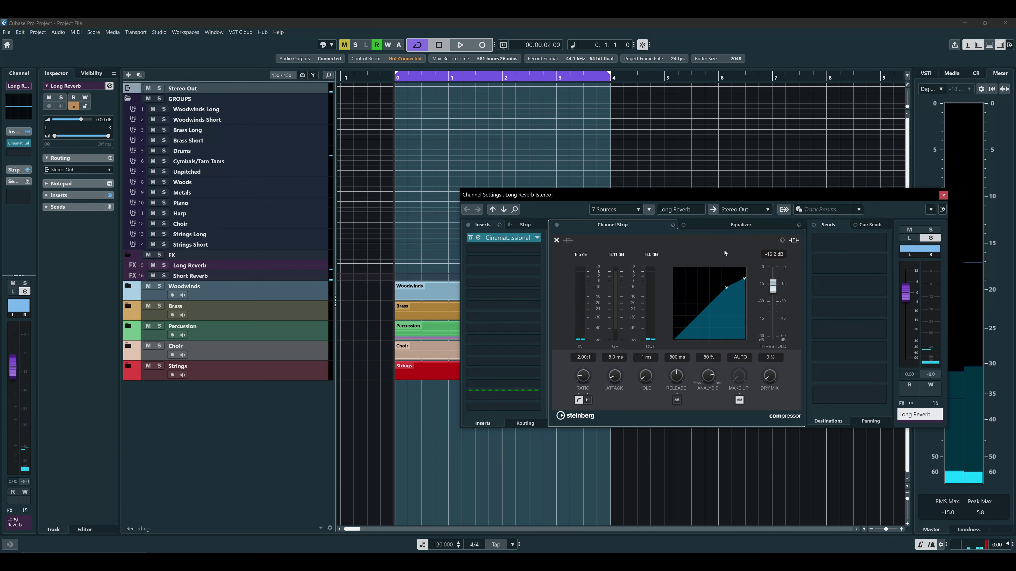
- Play the loop while sweeping the Long Reverb compressor's threshold down to about -54.7 dB, and stop playback
key(space)
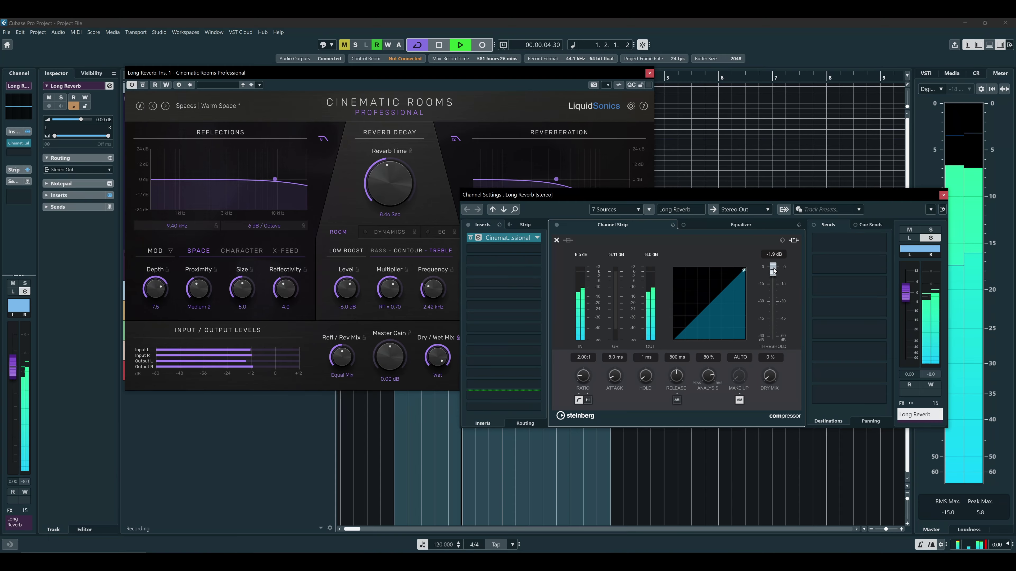
drag(773, 271, 773, 282)
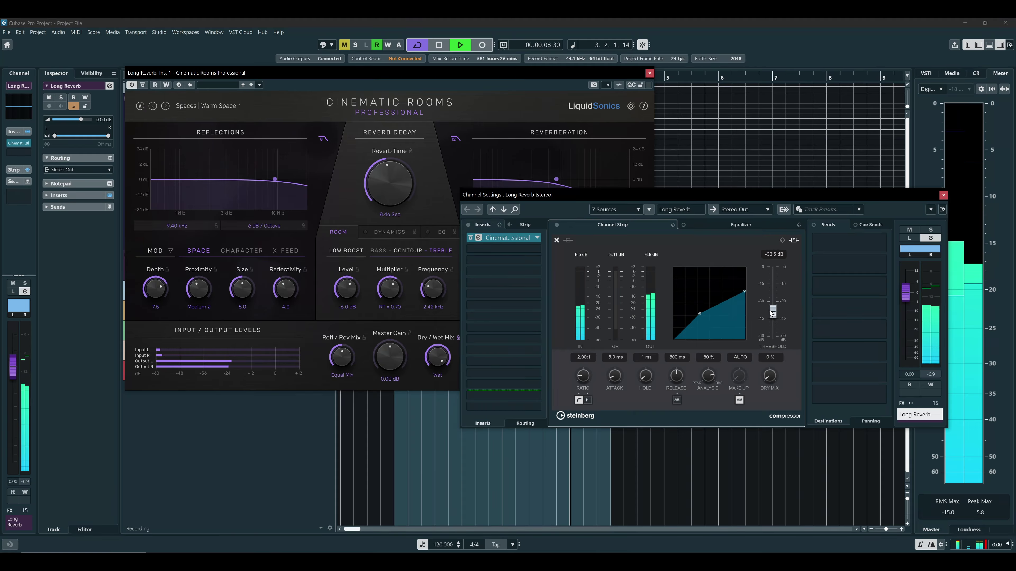
drag(773, 282, 774, 331)
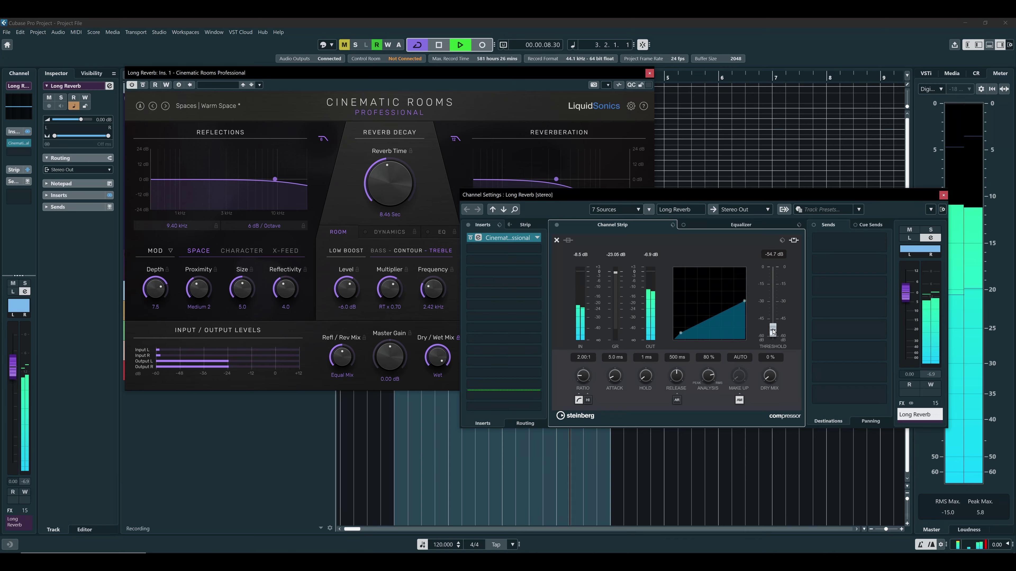
key(space)
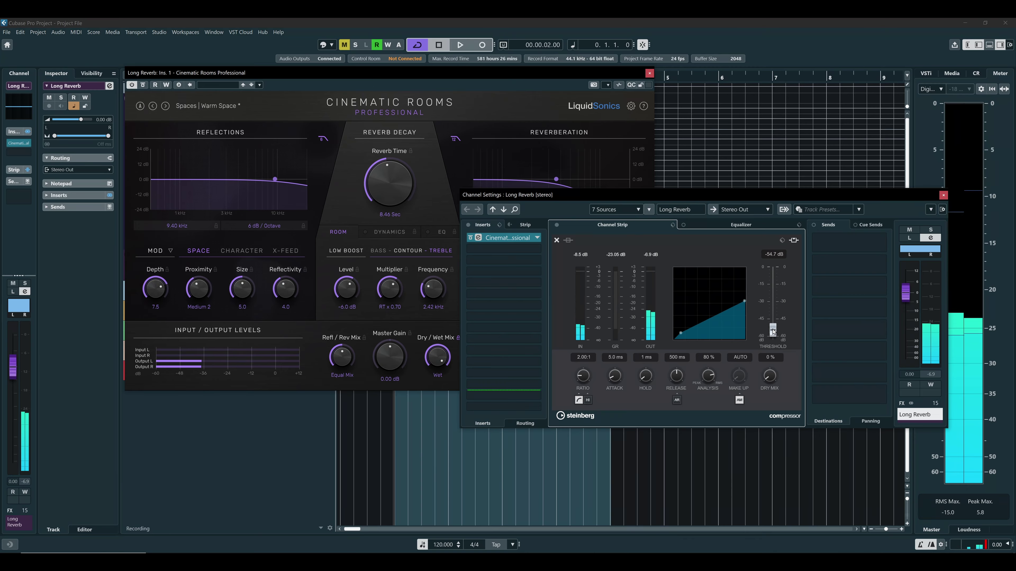
- Set the Long Reverb compressor's threshold to exactly -16.2 dB
click(774, 254)
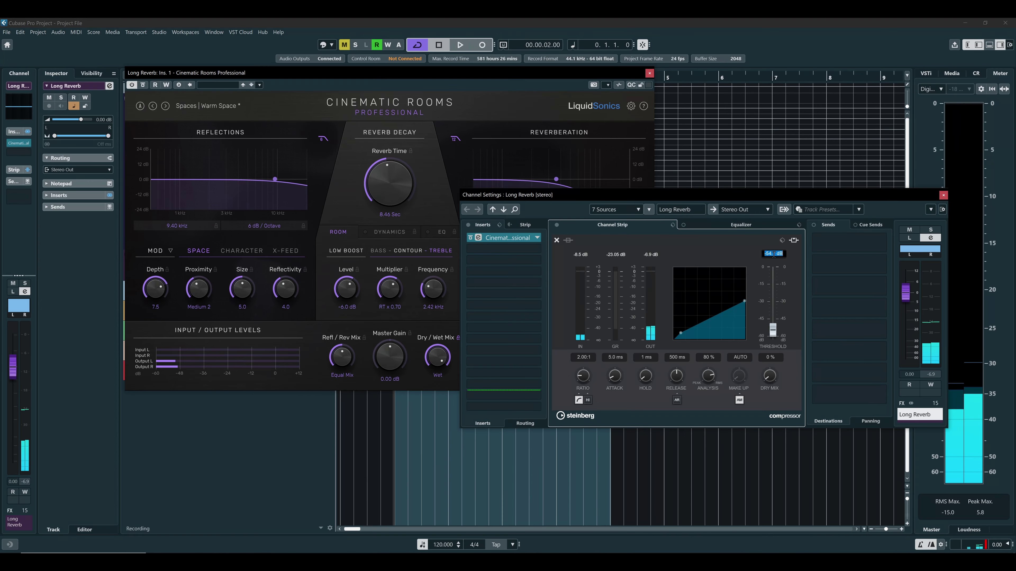
text(-16.2)
key(Return)
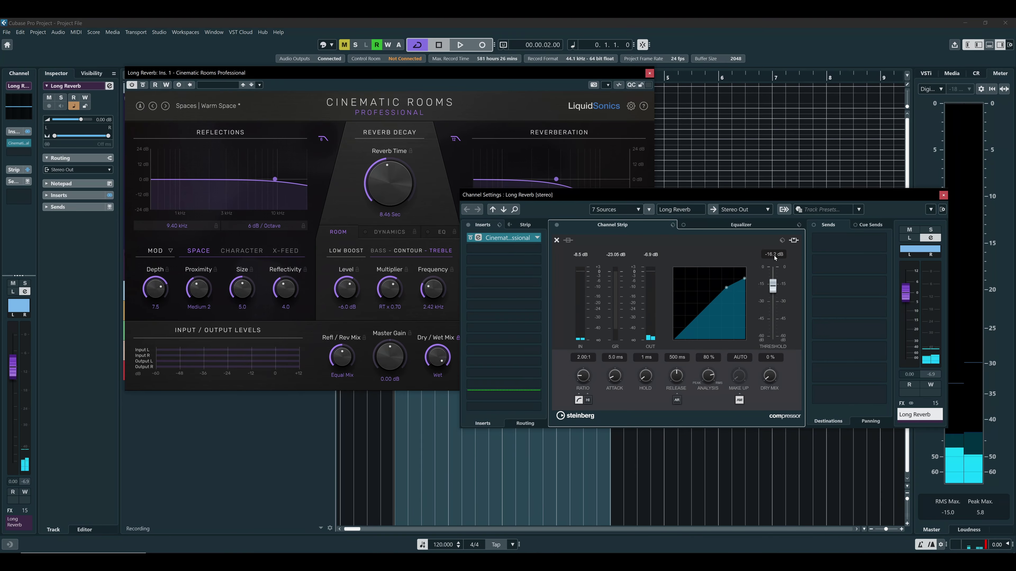
- Set the Cinematic Rooms reverb time to 2.7 seconds and close the plug-in and Long Reverb channel settings windows
double_click(387, 215)
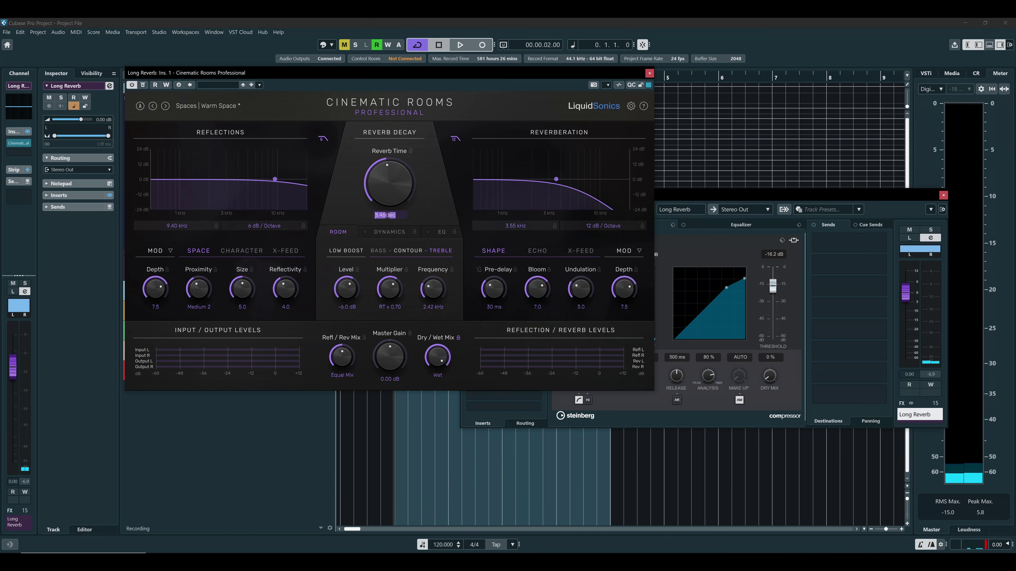
text(2.7)
key(Return)
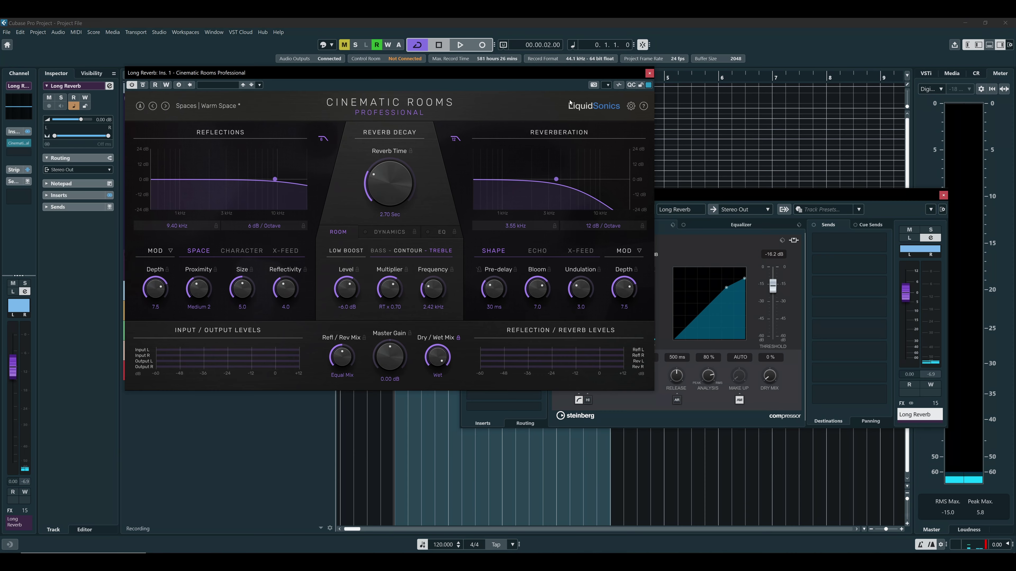
click(649, 73)
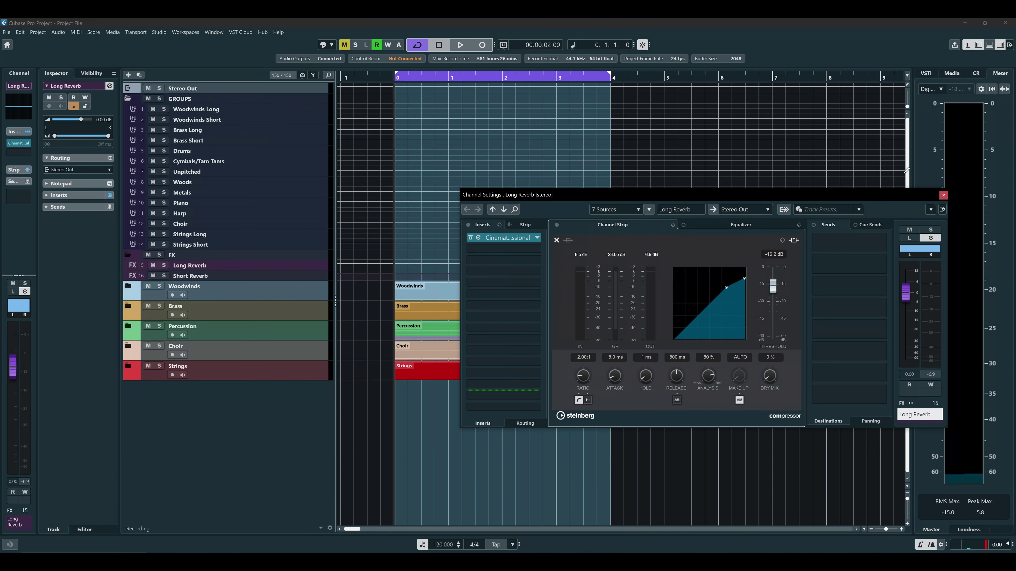
click(942, 196)
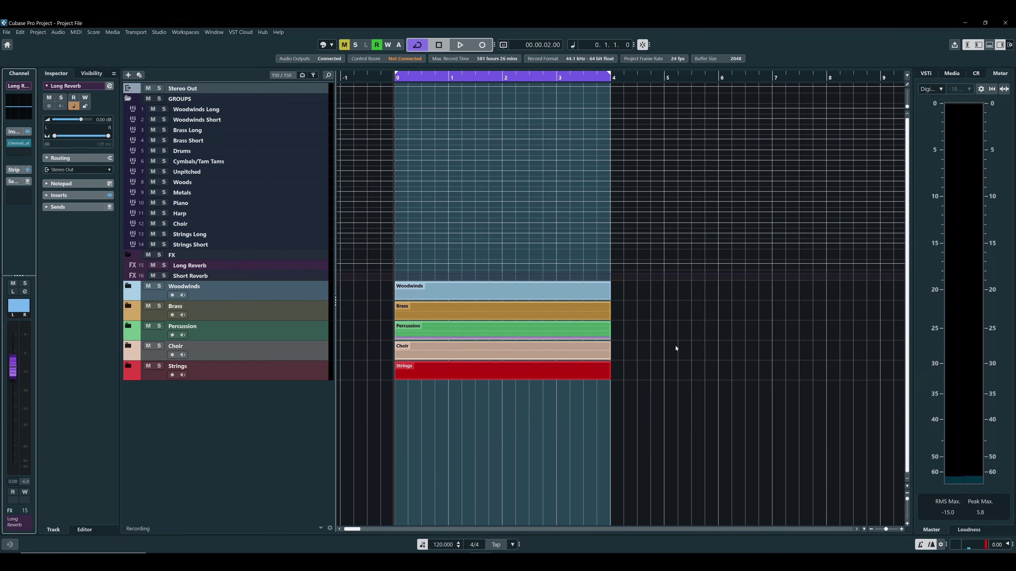